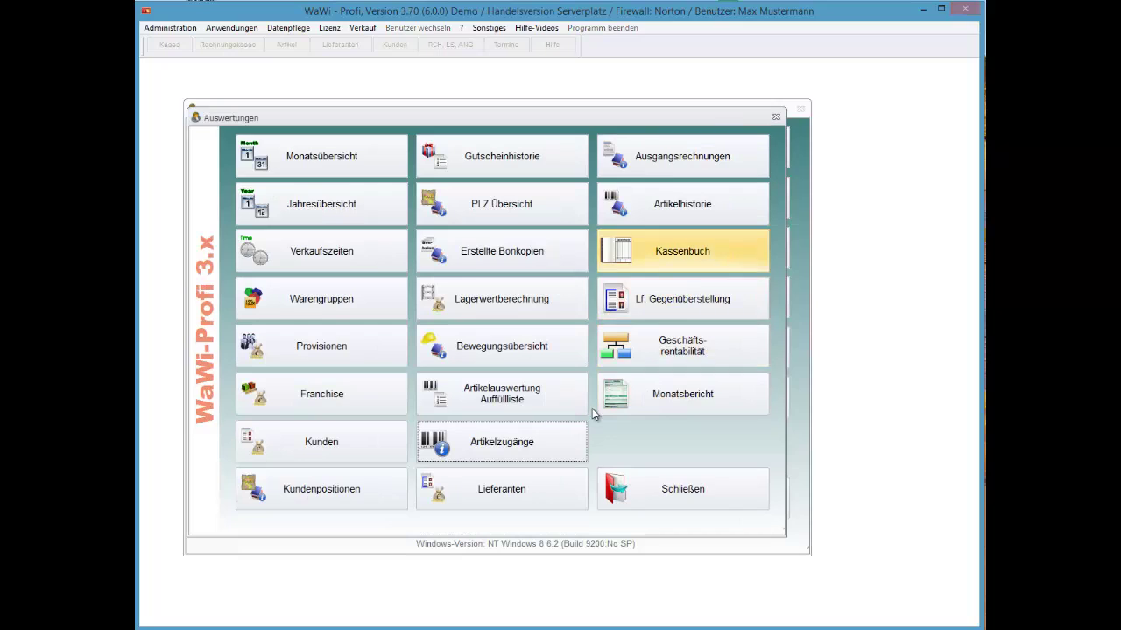
- Review the cash book (Kassenbuch) of Kasse 1 for month 2 of 2014 and close it
{"action": "left_click", "coordinate": [682, 251]}
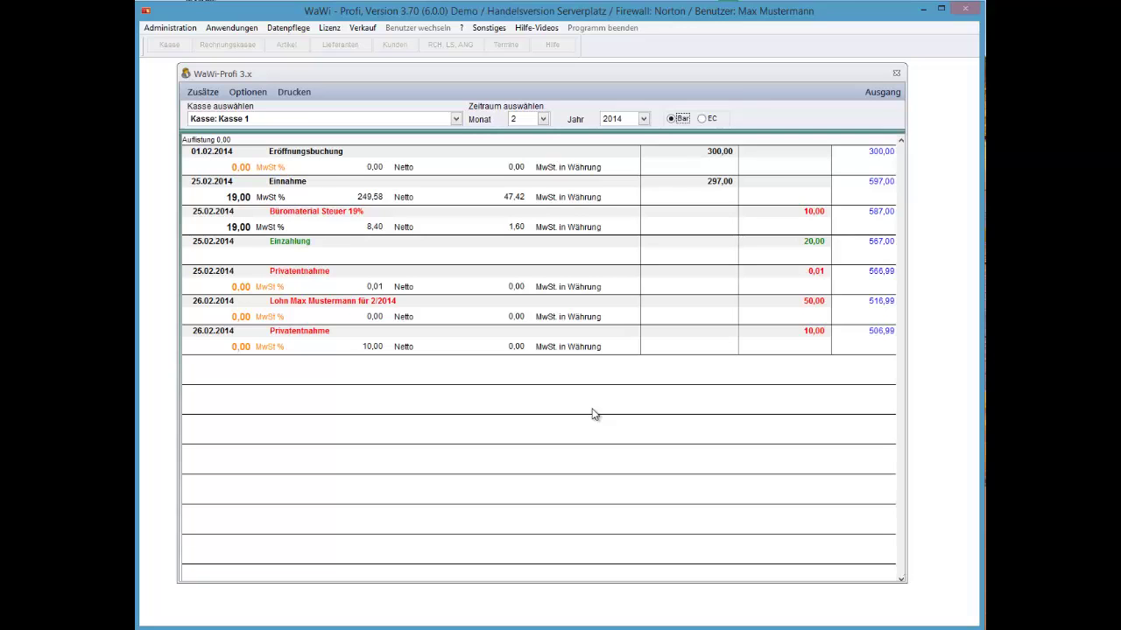
{"action": "key", "text": "Escape"}
{"action": "key", "text": "Escape"}
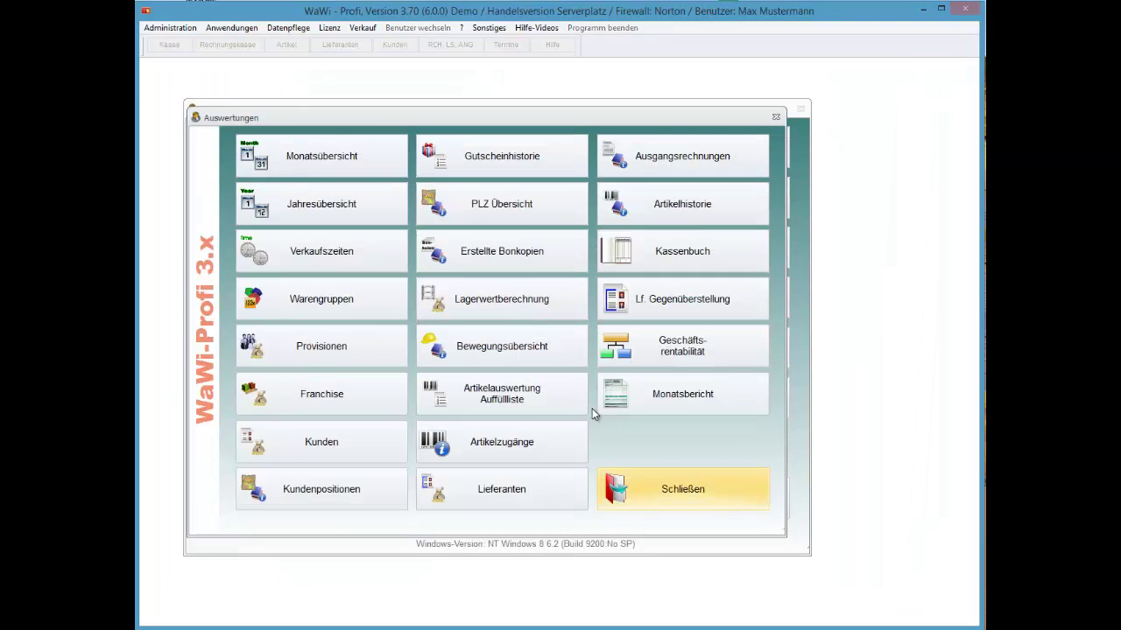
- Open the register with the preselected seller and bring up the private withdrawals (Privatentnahmen) from the X-Bon interim report
{"action": "key", "text": "alt+v"}
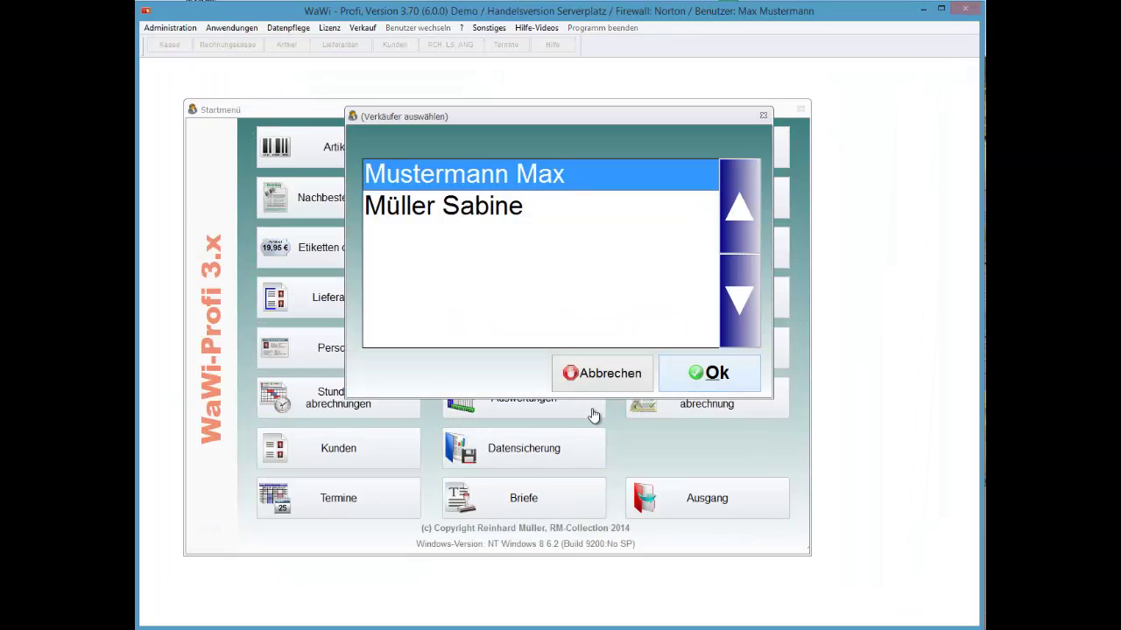
{"action": "key", "text": "Return"}
{"action": "key", "text": "x"}
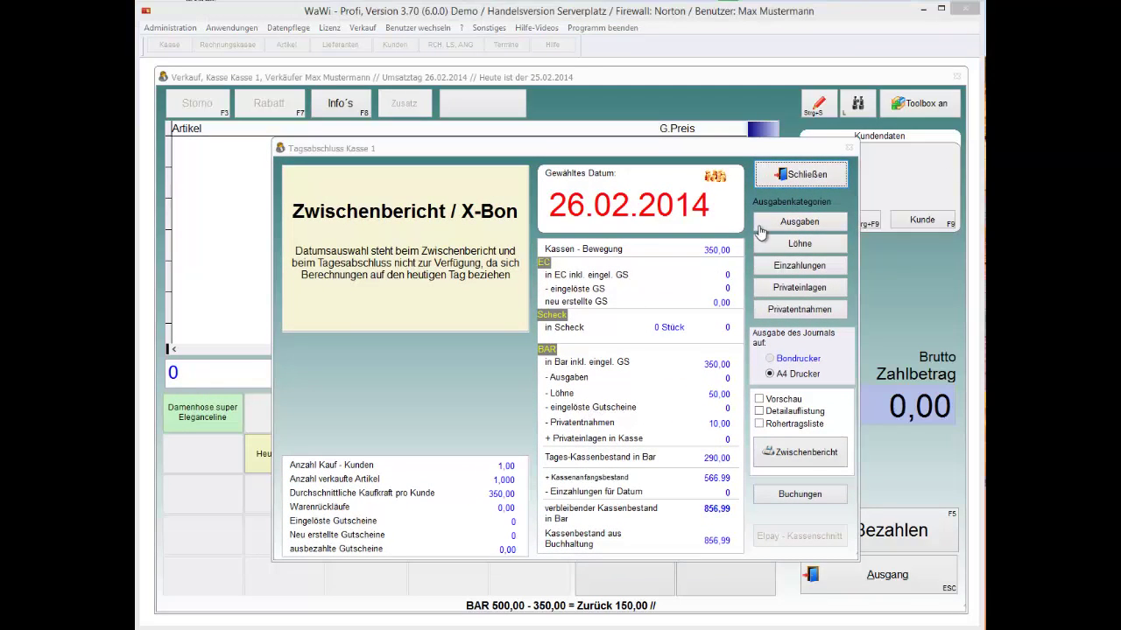
{"action": "left_click", "coordinate": [805, 315]}
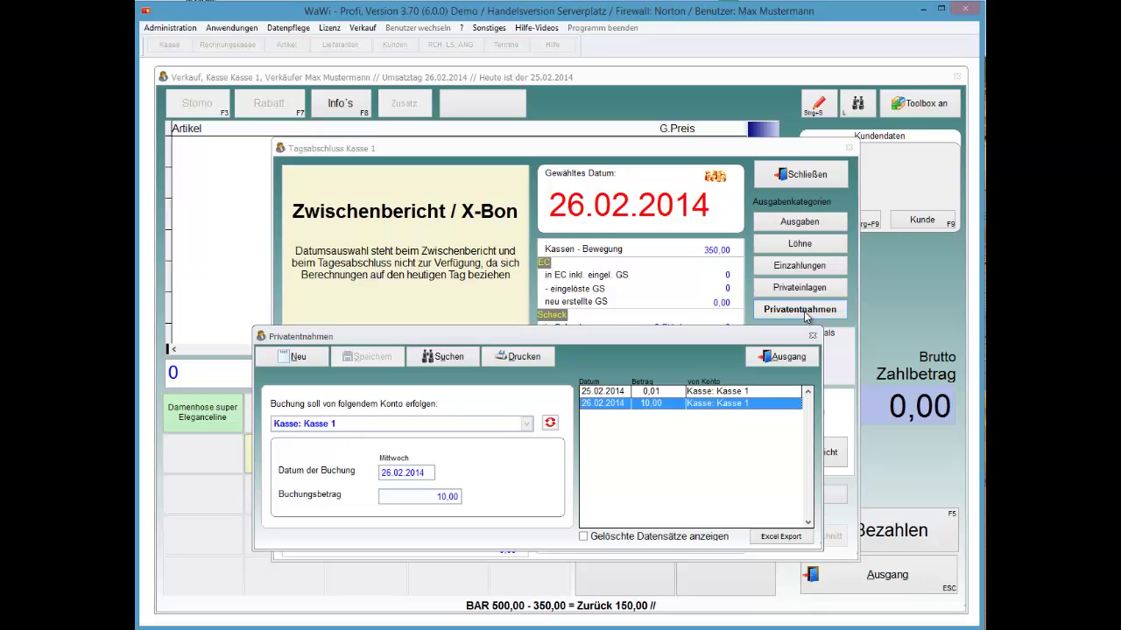
{"action": "key", "text": "Up"}
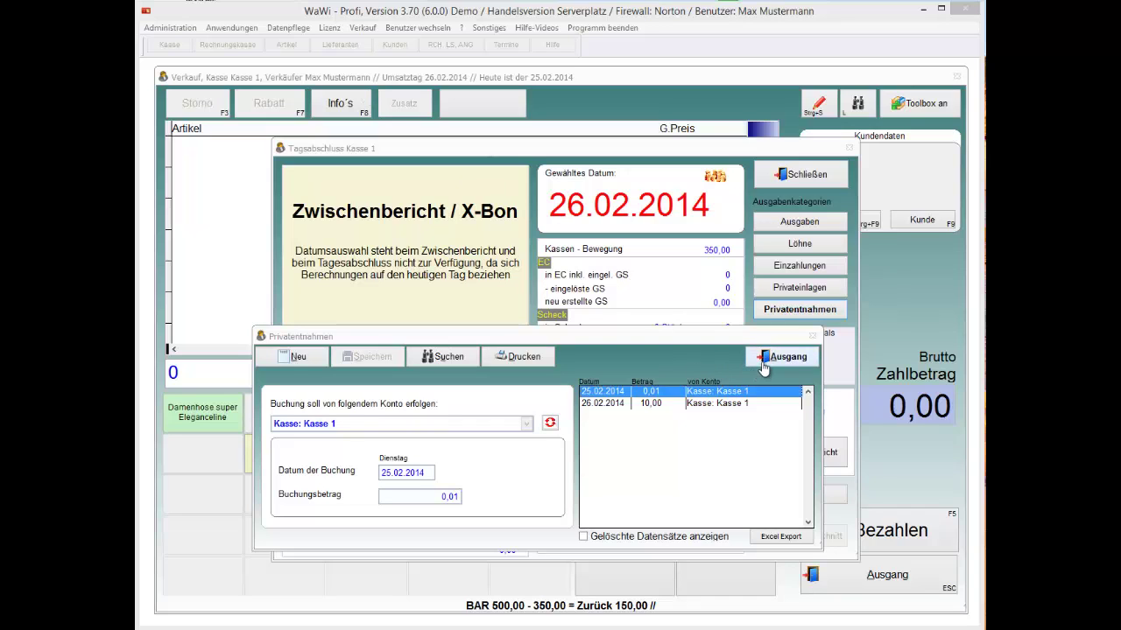
- Create and save a private withdrawal of 5,00 from Kasse 1 dated 26.02.2014
{"action": "left_click", "coordinate": [298, 358]}
{"action": "key", "text": "Return"}
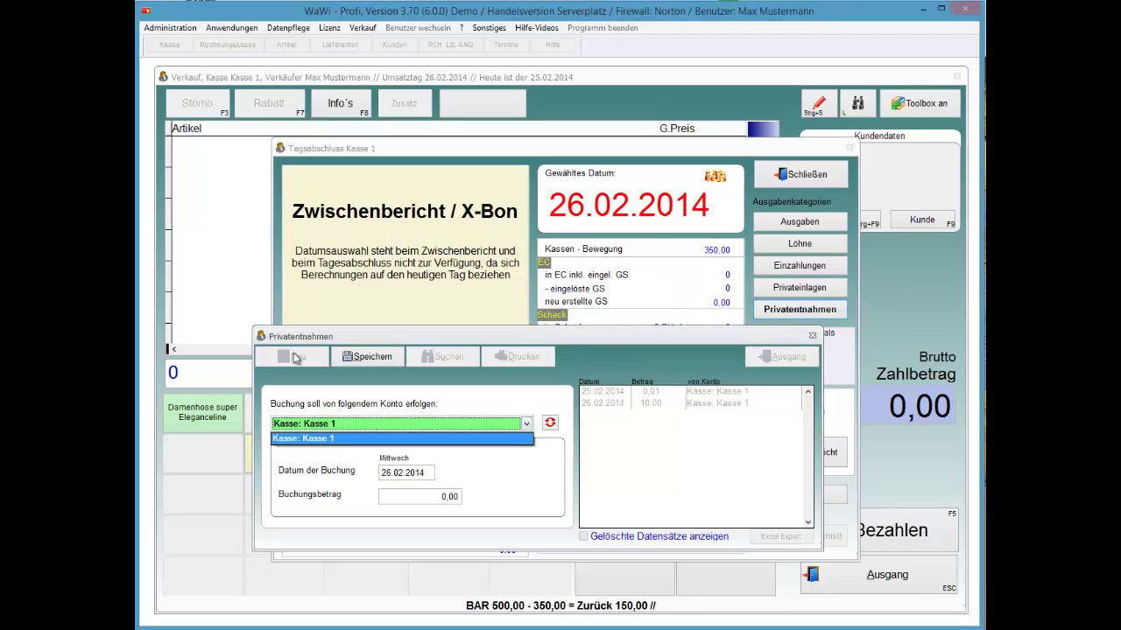
{"action": "key", "text": "Return"}
{"action": "key", "text": "Return"}
{"action": "key", "text": "Return"}
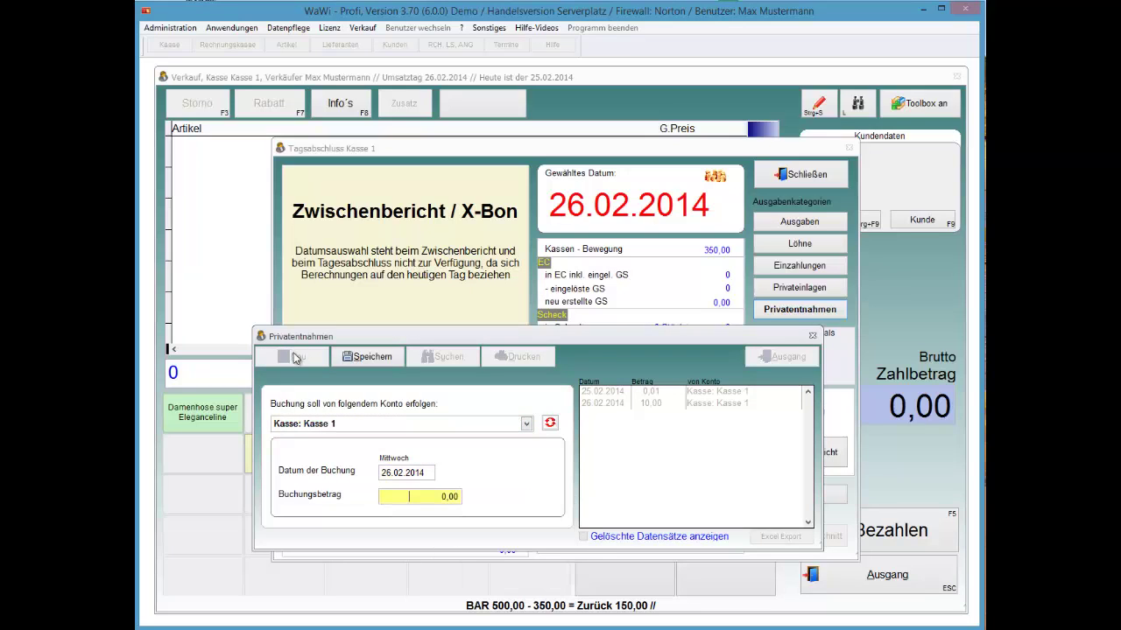
{"action": "type", "text": "5"}
{"action": "key", "text": "Return"}
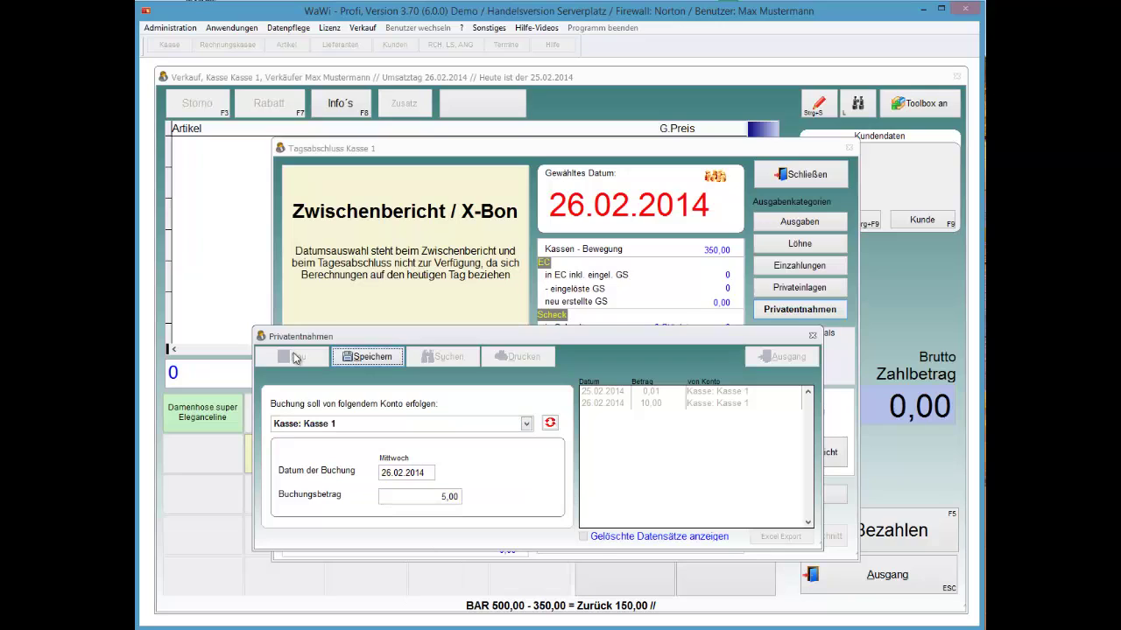
{"action": "key", "text": "Return"}
{"action": "key", "text": "Return"}
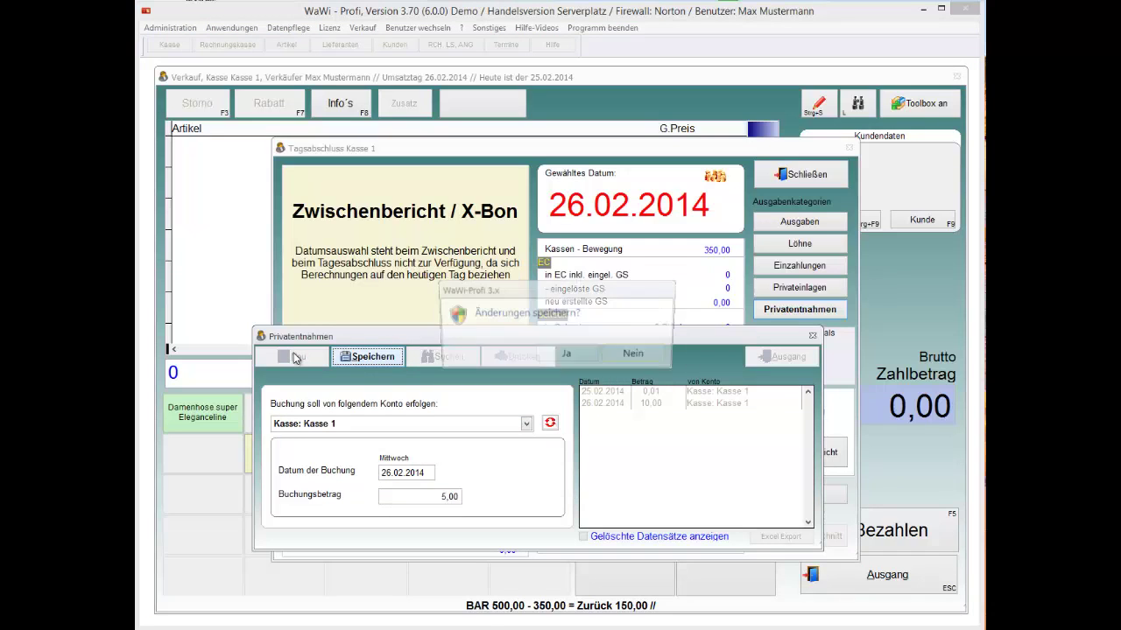
{"action": "key", "text": "Return"}
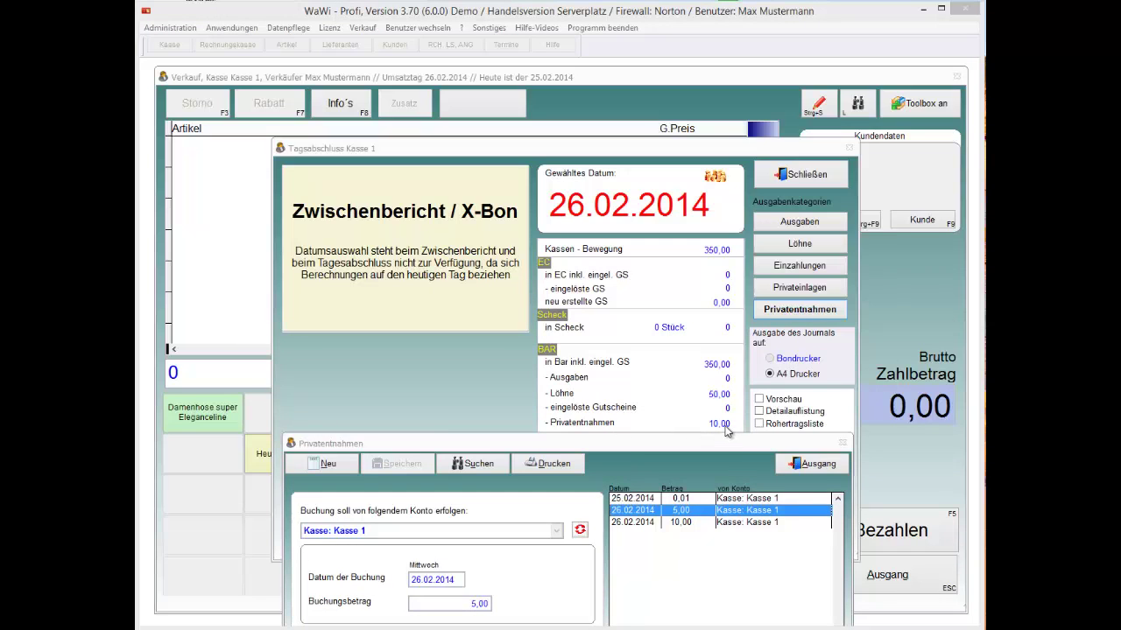
- Close the private withdrawals and the interim report, and exit the register to the start menu
{"action": "left_click", "coordinate": [813, 473]}
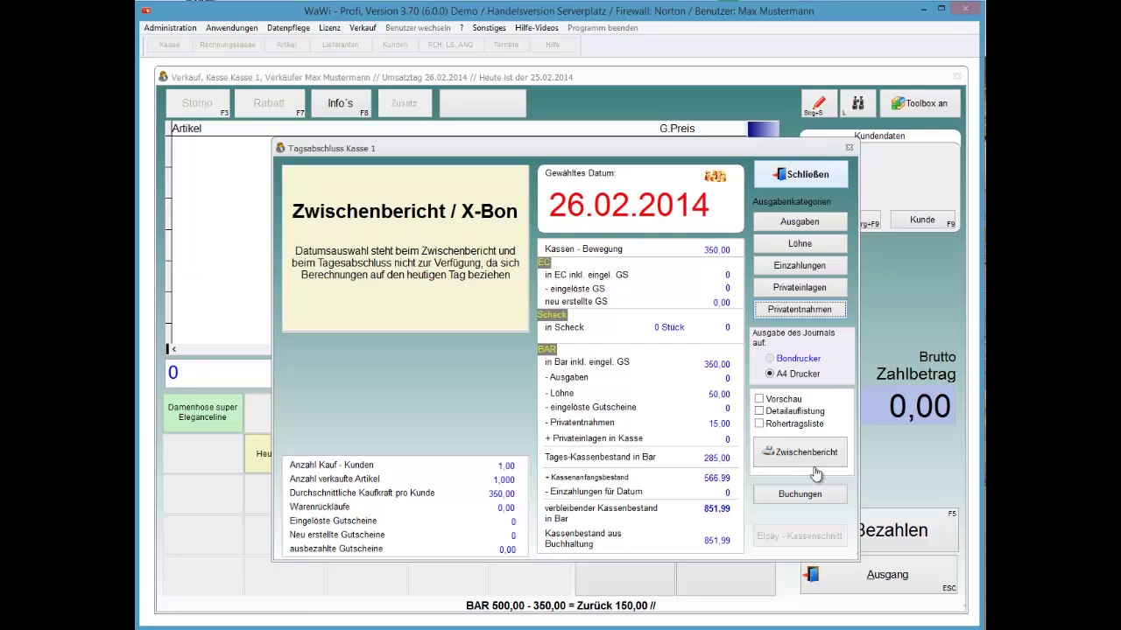
{"action": "key", "text": "Escape"}
{"action": "key", "text": "Escape"}
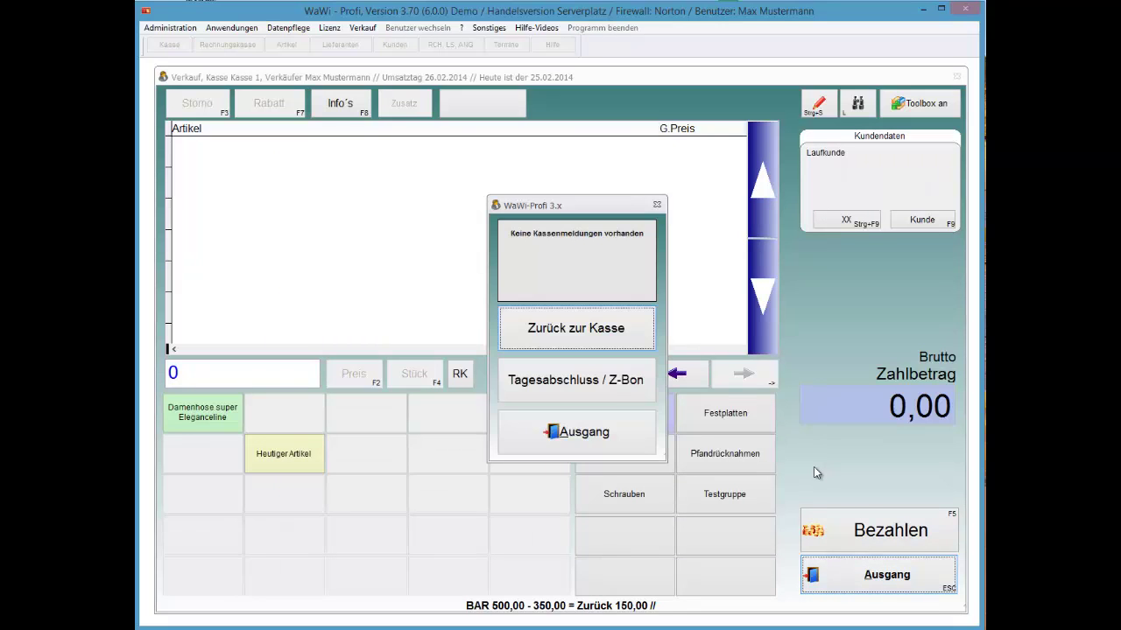
{"action": "key", "text": "Escape"}
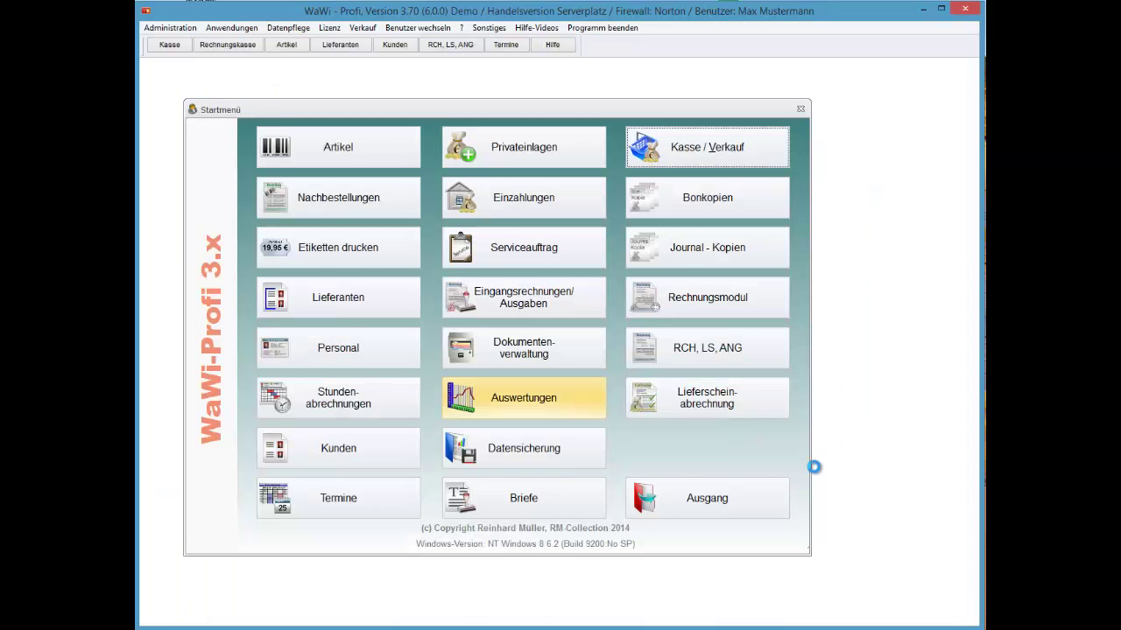
- Check the cash book among the evaluations for the 5,00 private withdrawal and return to the start menu
{"action": "left_click", "coordinate": [523, 397]}
{"action": "left_click", "coordinate": [683, 251]}
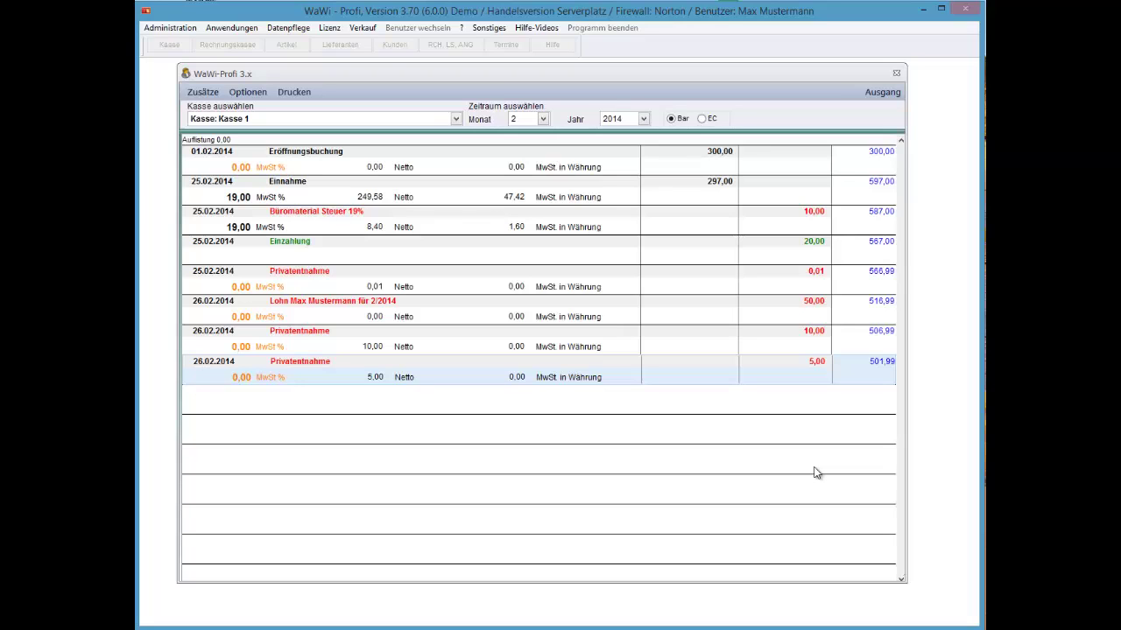
{"action": "key", "text": "Escape"}
{"action": "key", "text": "Escape"}
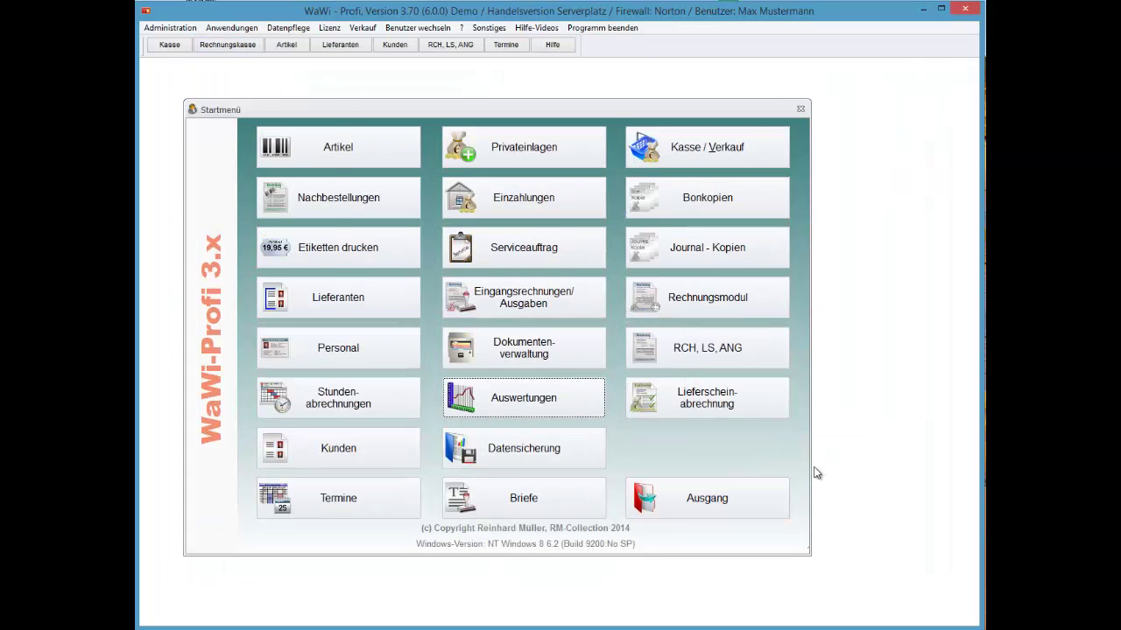
- Review the accounting bookings of the account Kasse: Kasse 1 and close the booking overview
{"action": "left_click", "coordinate": [231, 28]}
{"action": "key", "text": "Up"}
{"action": "key", "text": "Right"}
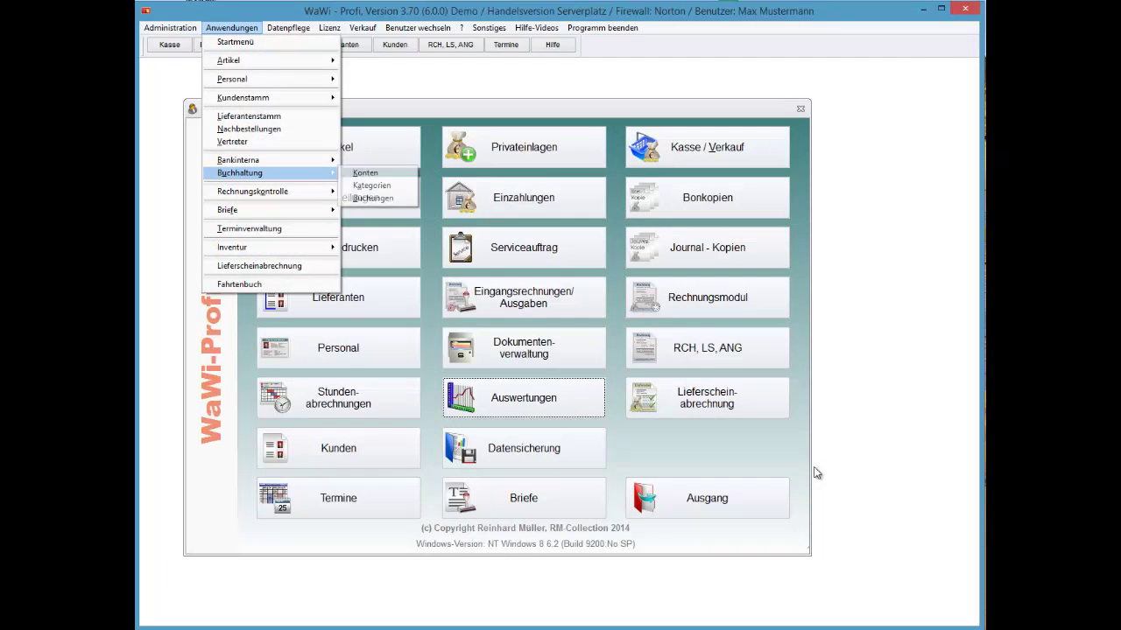
{"action": "key", "text": "Down"}
{"action": "key", "text": "Down"}
{"action": "key", "text": "Return"}
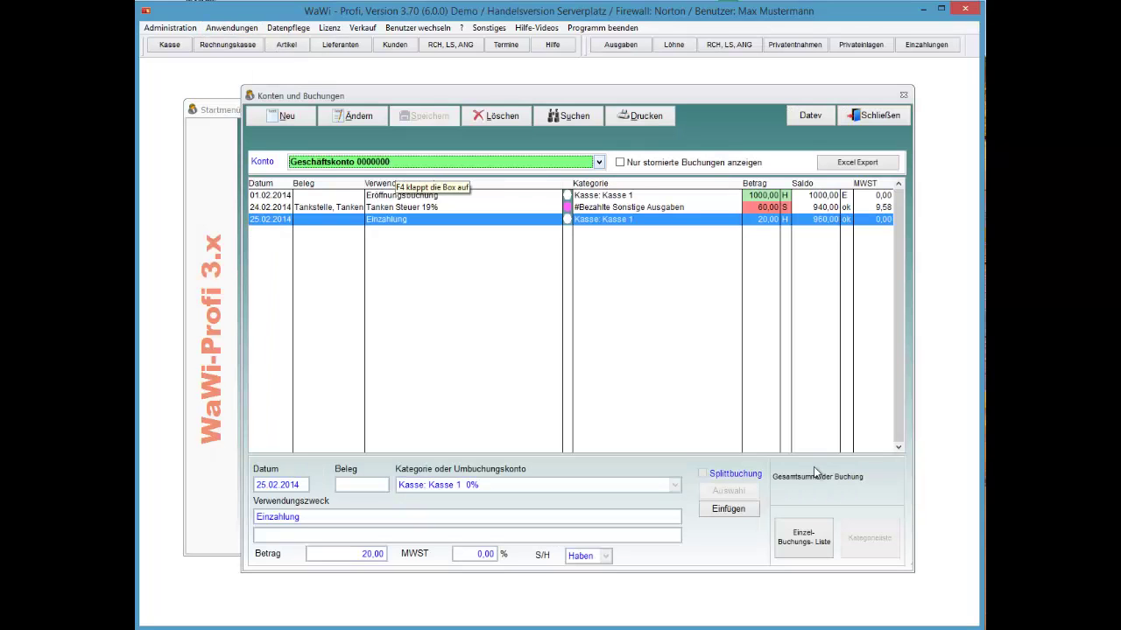
{"action": "left_click", "coordinate": [394, 162]}
{"action": "left_click", "coordinate": [394, 189]}
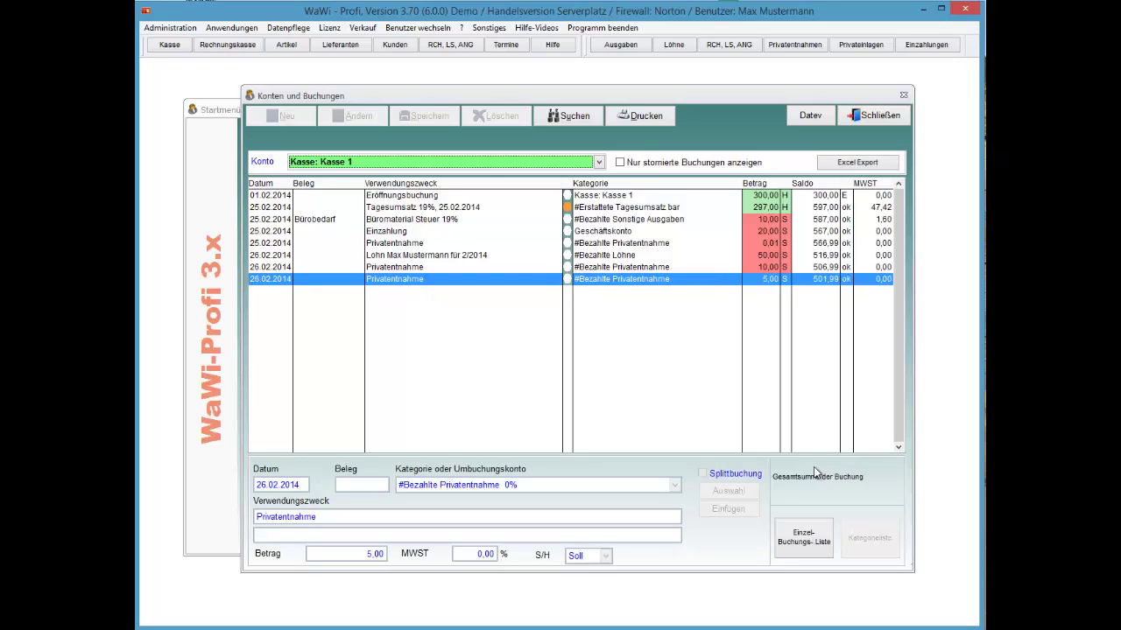
{"action": "key", "text": "Tab"}
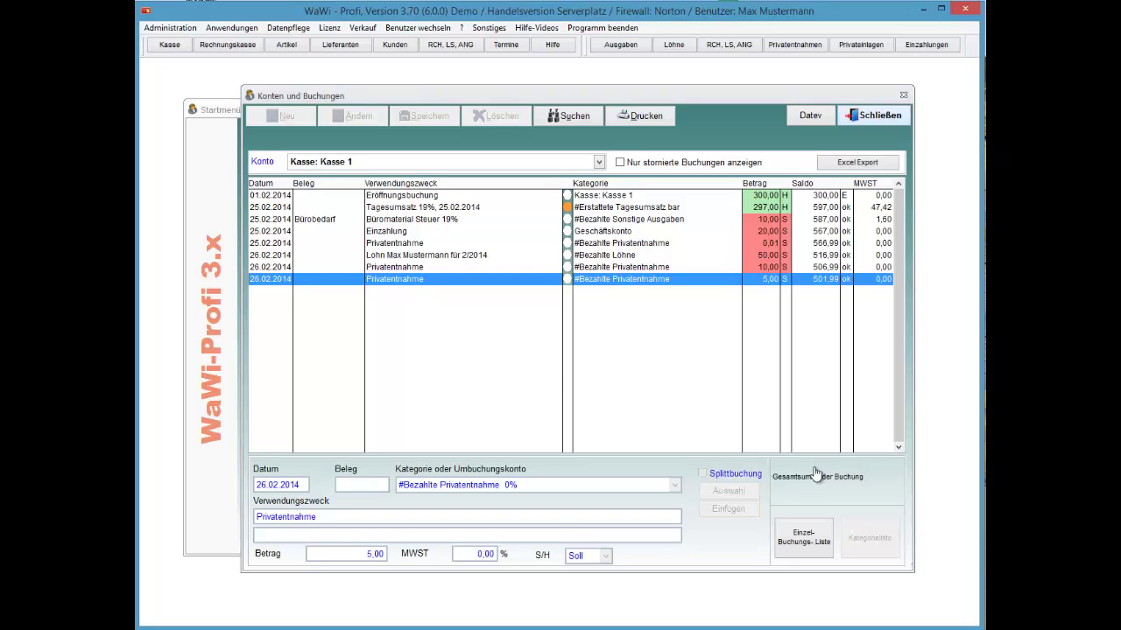
{"action": "key", "text": "Return"}
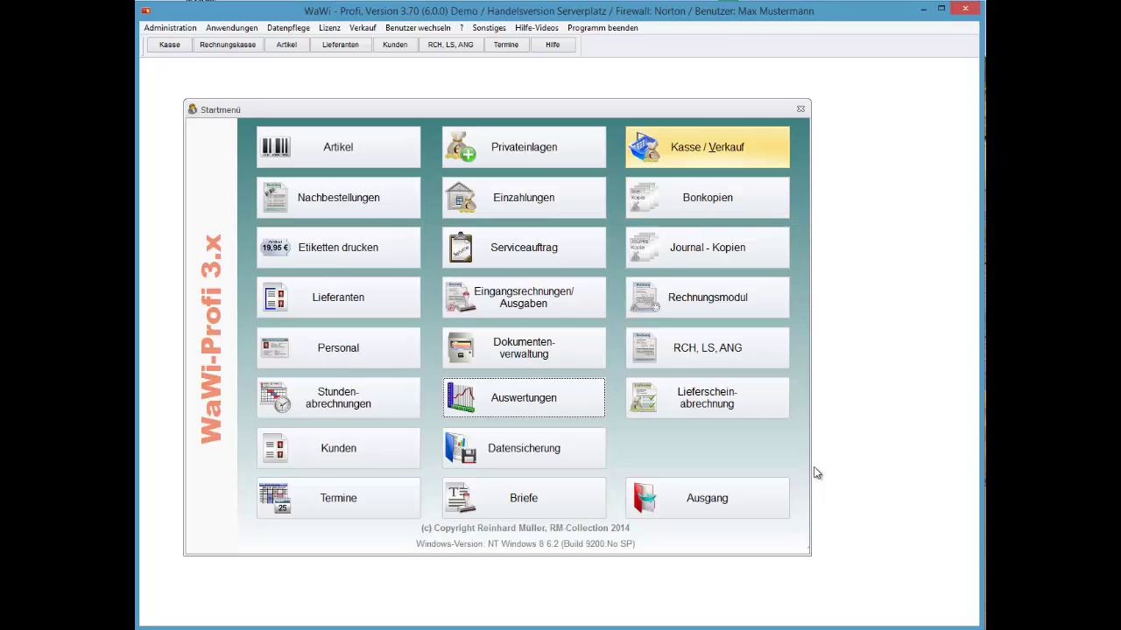
- Reopen the register with the preselected seller and bring up the private withdrawals from its interim report
{"action": "key", "text": "alt+v"}
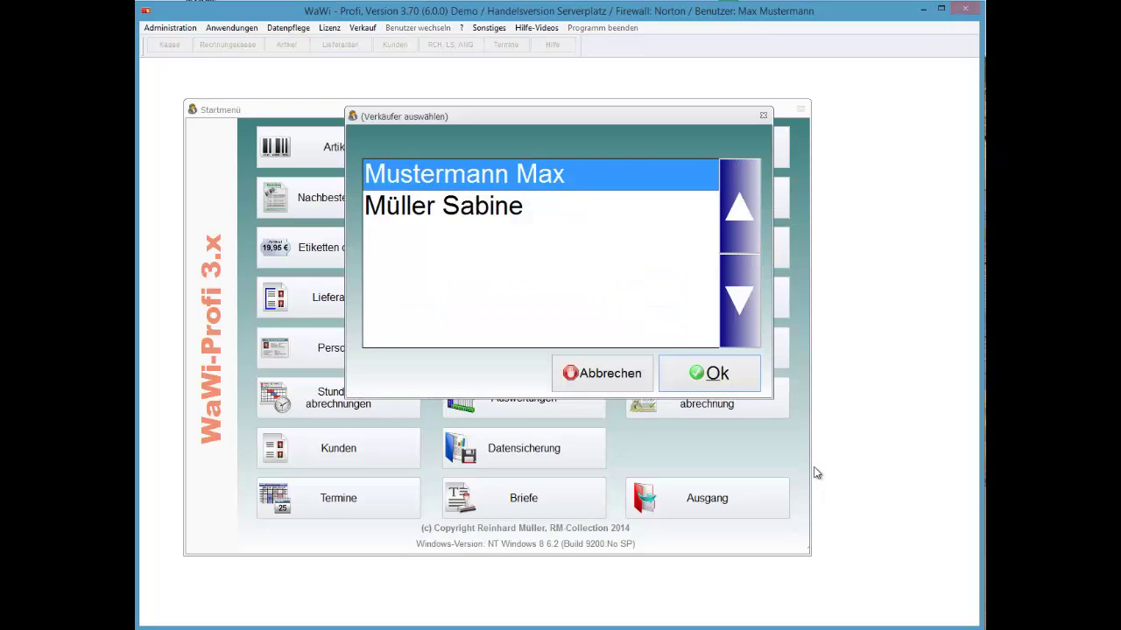
{"action": "key", "text": "Return"}
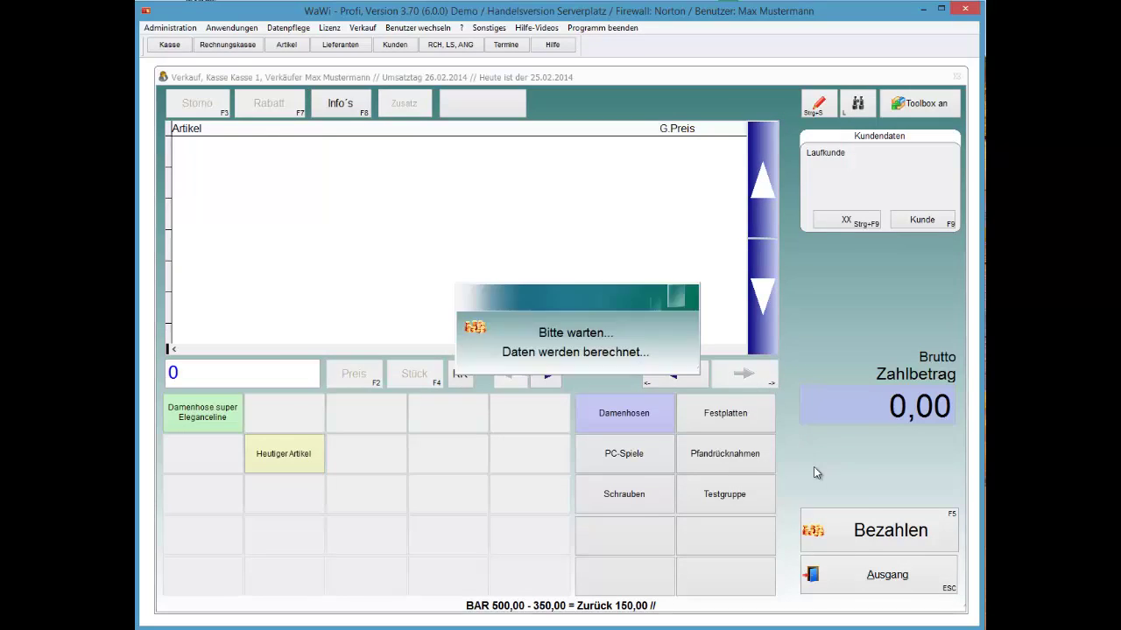
{"action": "key", "text": "Tab"}
{"action": "key", "text": "Tab"}
{"action": "key", "text": "Tab"}
{"action": "key", "text": "Return"}
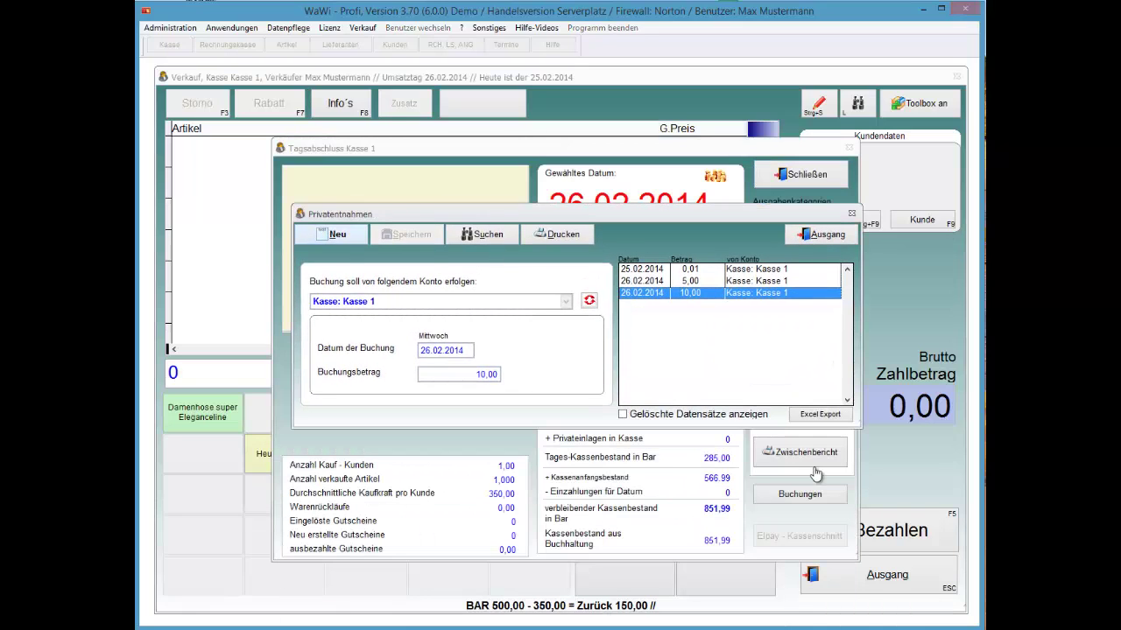
- Try to save a new private withdrawal from Kasse 1 dated 26.02.2014 with an amount of 0,00
{"action": "key", "text": "Return"}
{"action": "key", "text": "Return"}
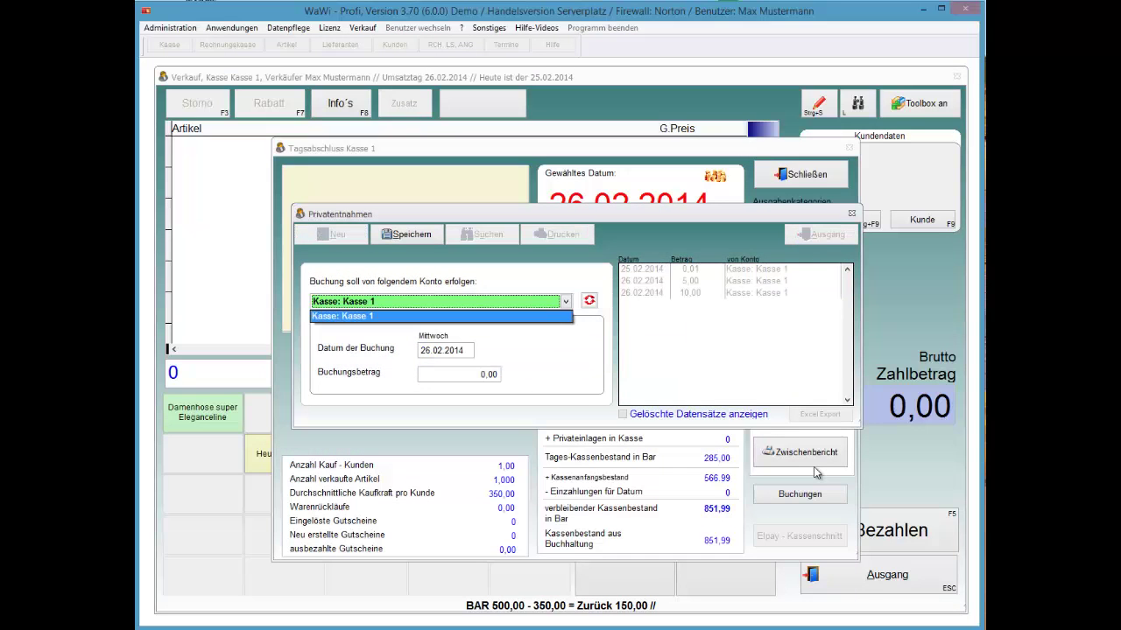
{"action": "key", "text": "Return"}
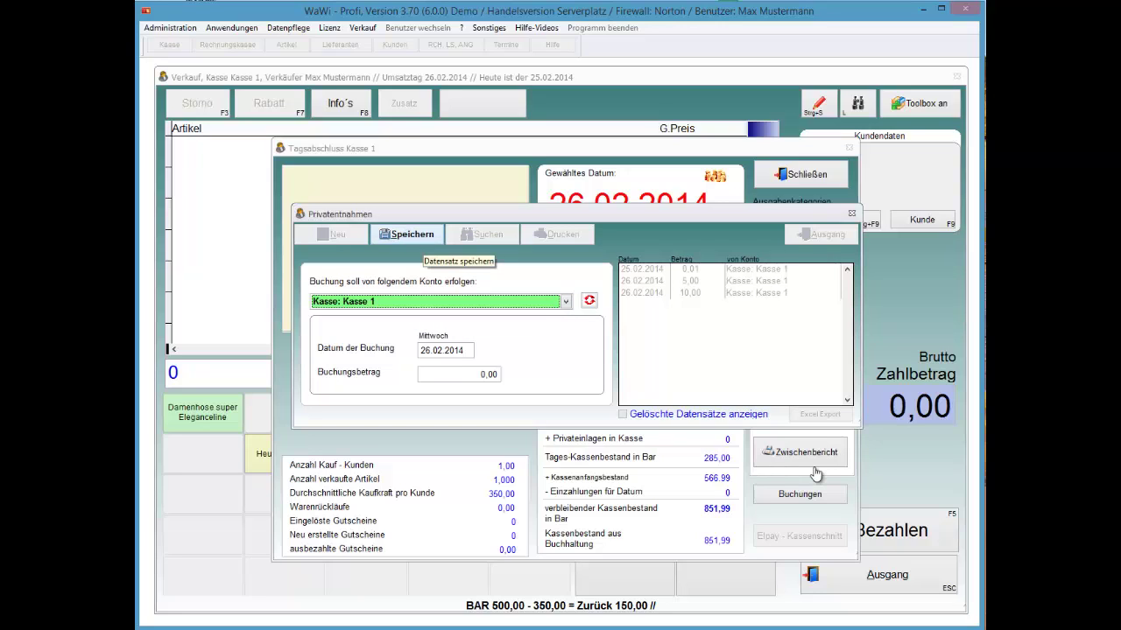
{"action": "left_click", "coordinate": [411, 235]}
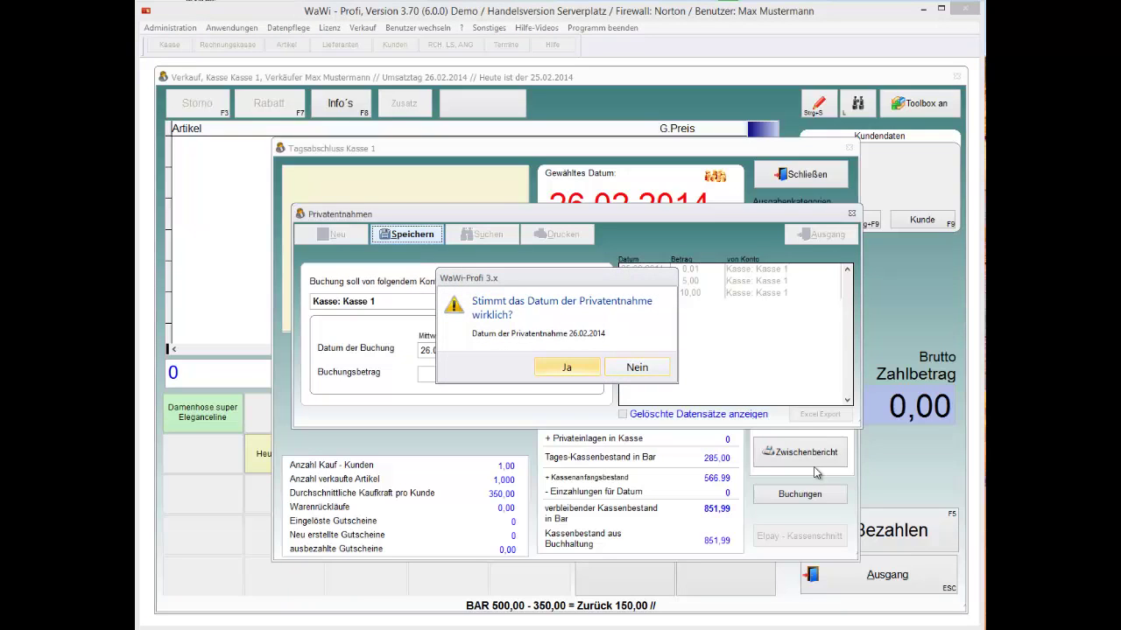
{"action": "key", "text": "Return"}
{"action": "key", "text": "Return"}
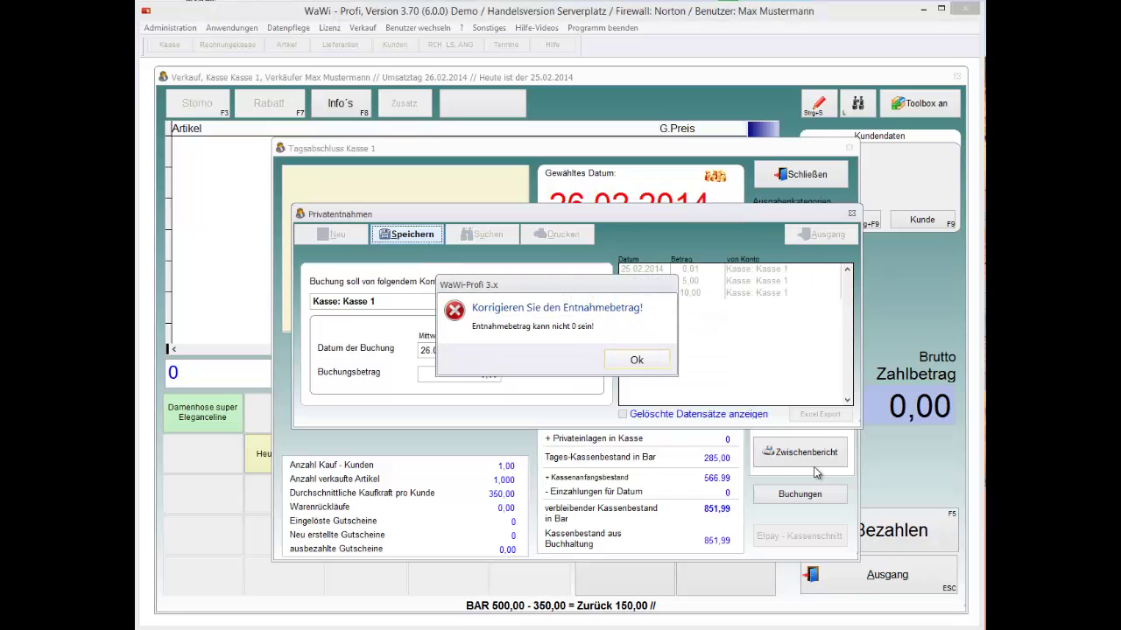
{"action": "key", "text": "Return"}
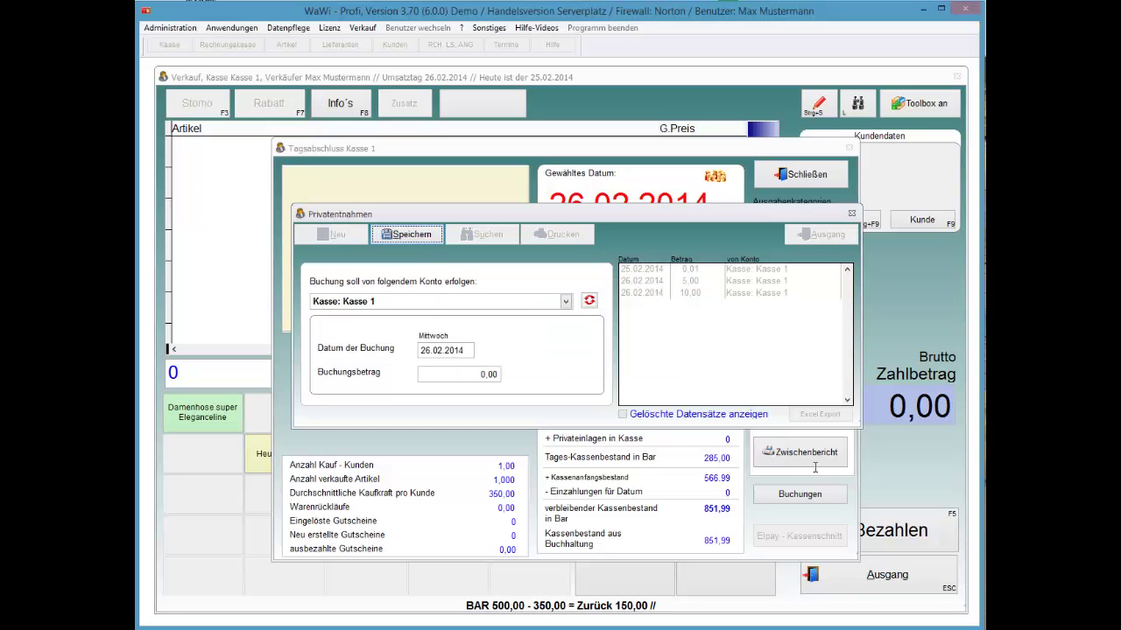
- Abandon the unsaved private withdrawal, close the interim report and exit the register to the start menu
{"action": "type", "text": "0,01"}
{"action": "key", "text": "Return"}
{"action": "key", "text": "Return"}
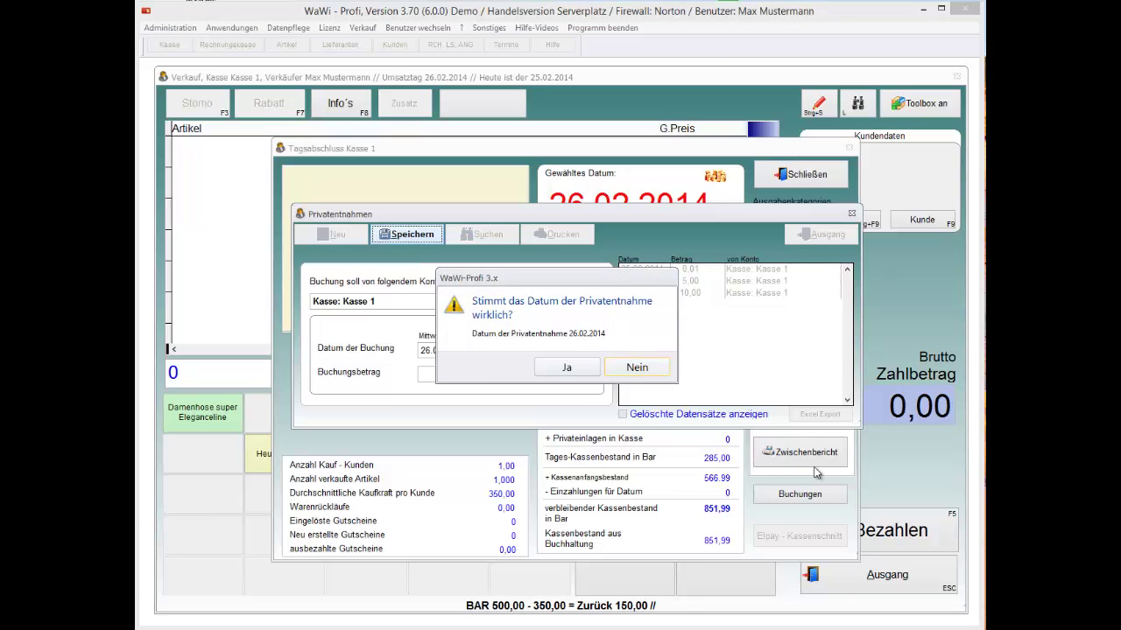
{"action": "key", "text": "Return"}
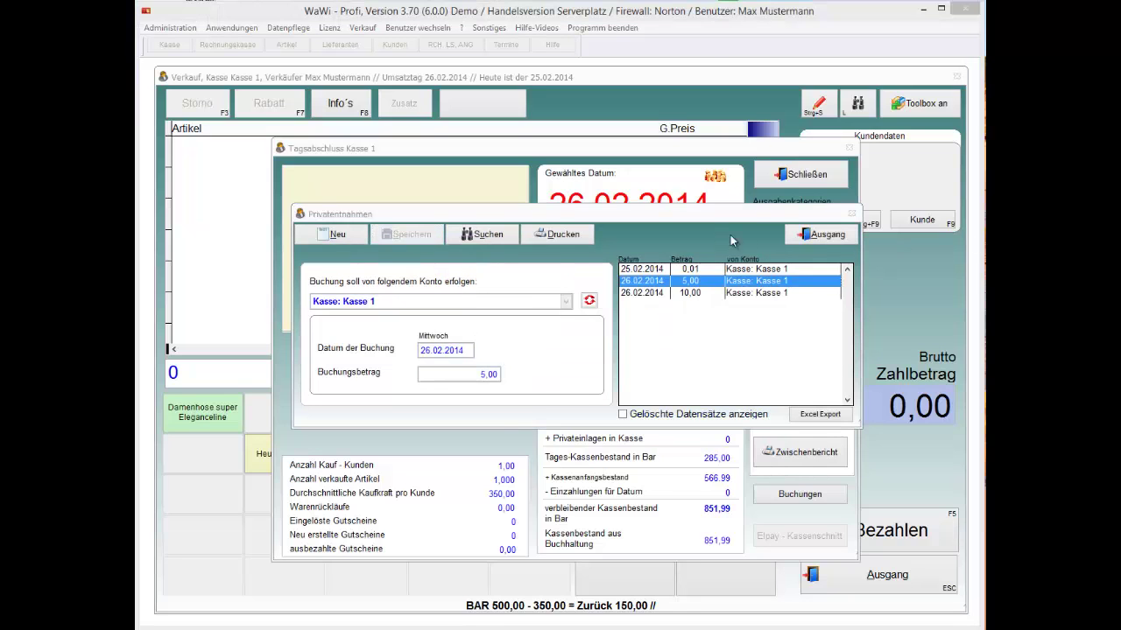
{"action": "left_click", "coordinate": [804, 232]}
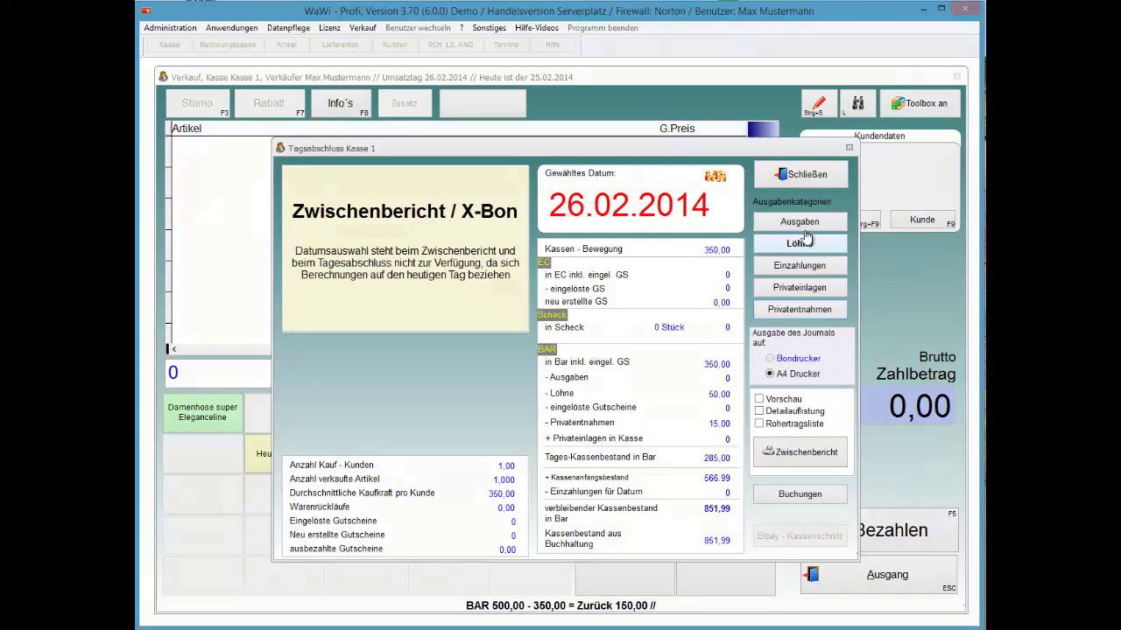
{"action": "key", "text": "Escape"}
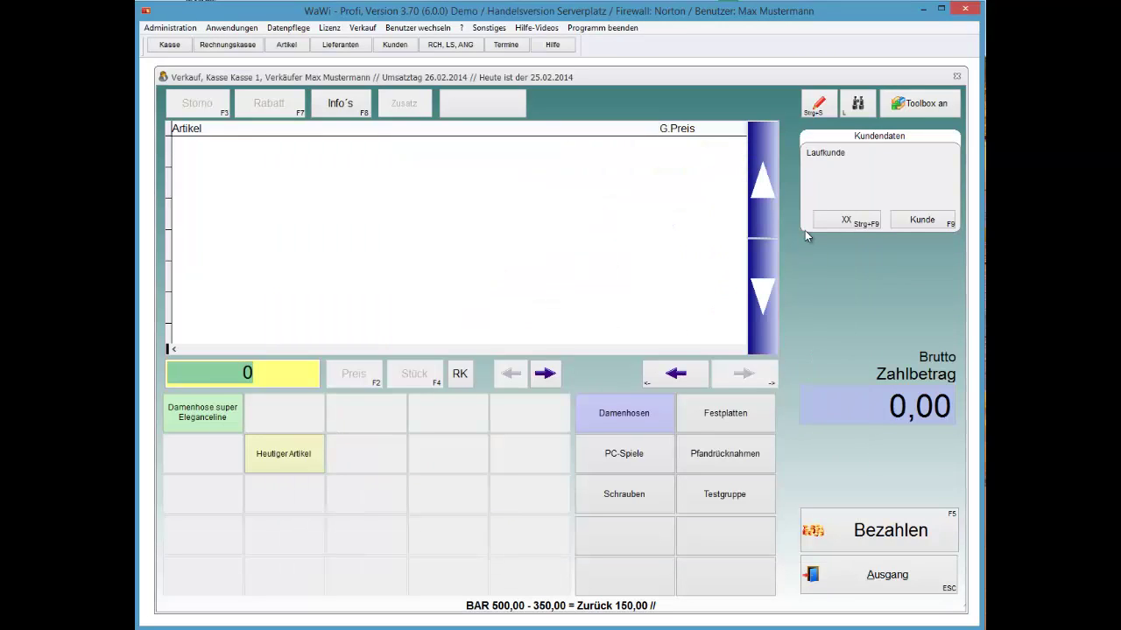
{"action": "key", "text": "Escape"}
{"action": "key", "text": "Escape"}
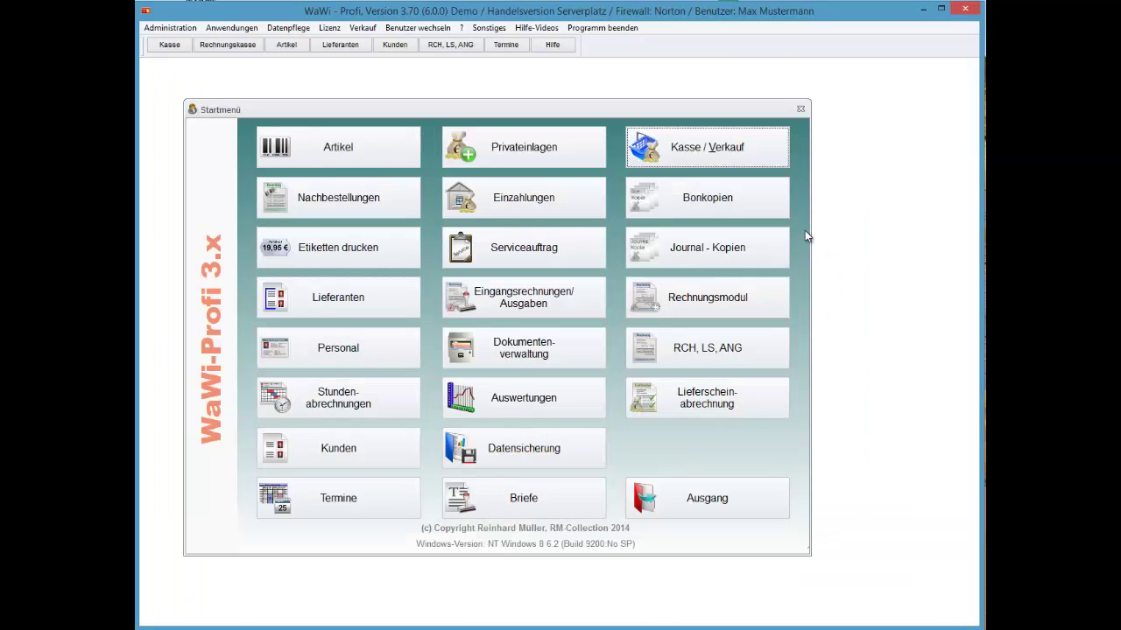
- Open the private withdrawals (Privatentnahmen) under the internal banking functions (Bankinterna)
{"action": "key", "text": "alt+n"}
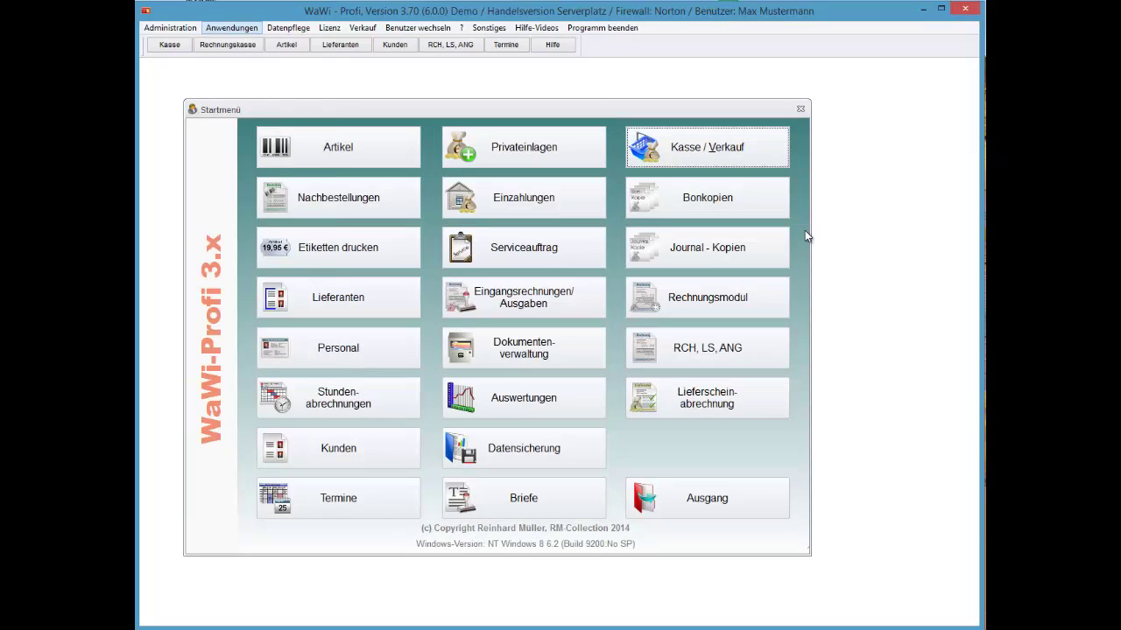
{"action": "key", "text": "b"}
{"action": "key", "text": "b"}
{"action": "key", "text": "Right"}
{"action": "key", "text": "Up"}
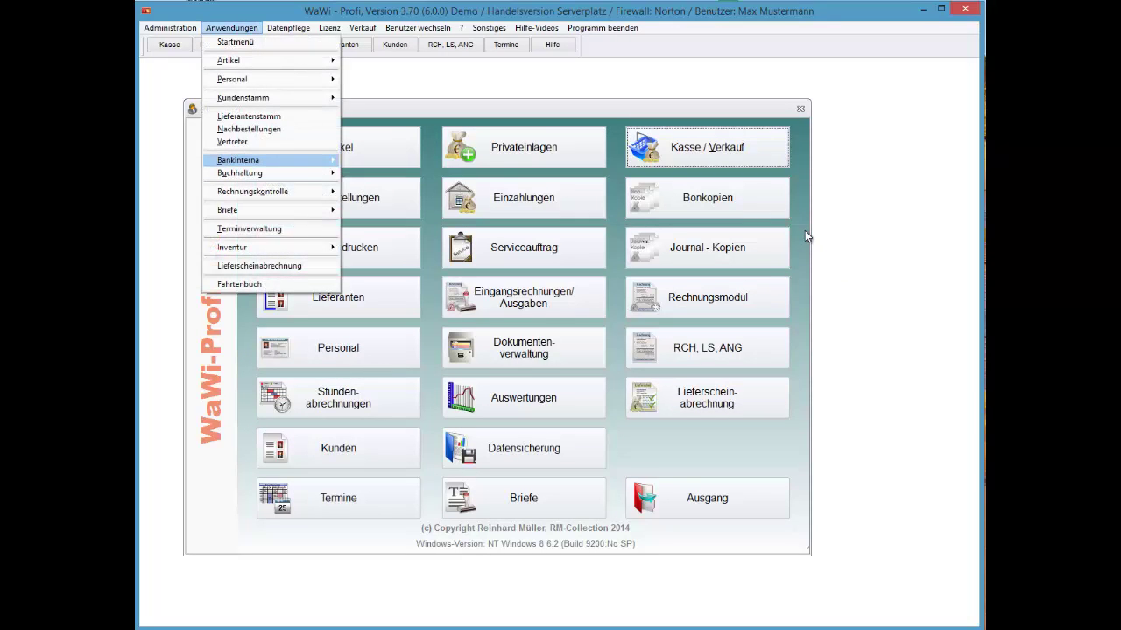
{"action": "key", "text": "Right"}
{"action": "key", "text": "Up"}
{"action": "key", "text": "Return"}
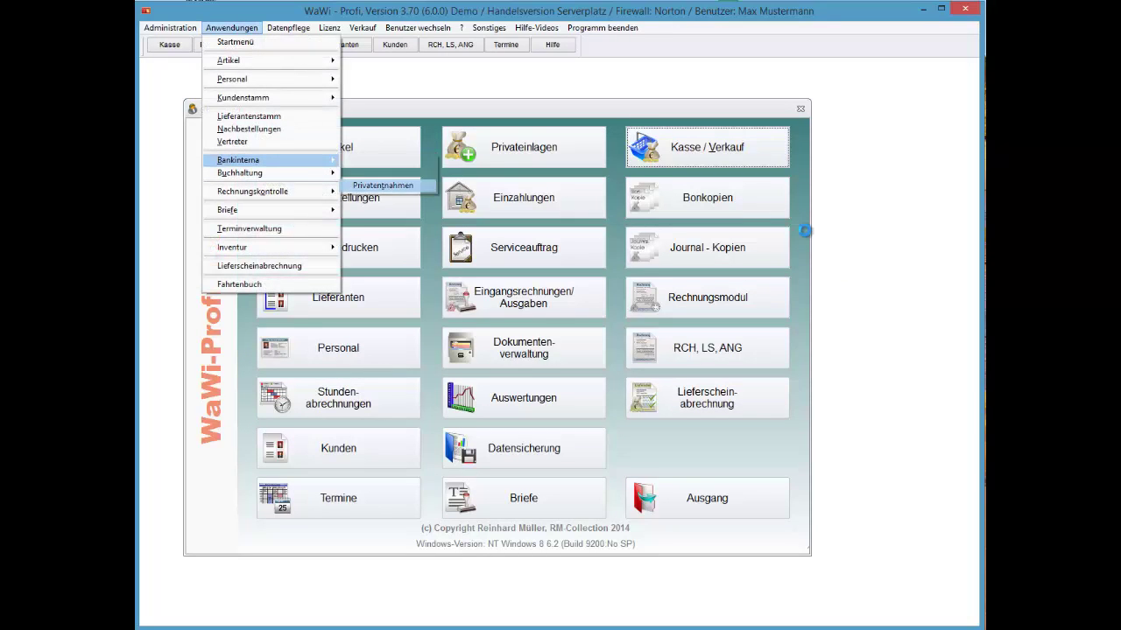
- Create a new private withdrawal record booked from the business account (Geschäftskonto) and set the booking amount to 3,99
{"action": "key", "text": "alt+n"}
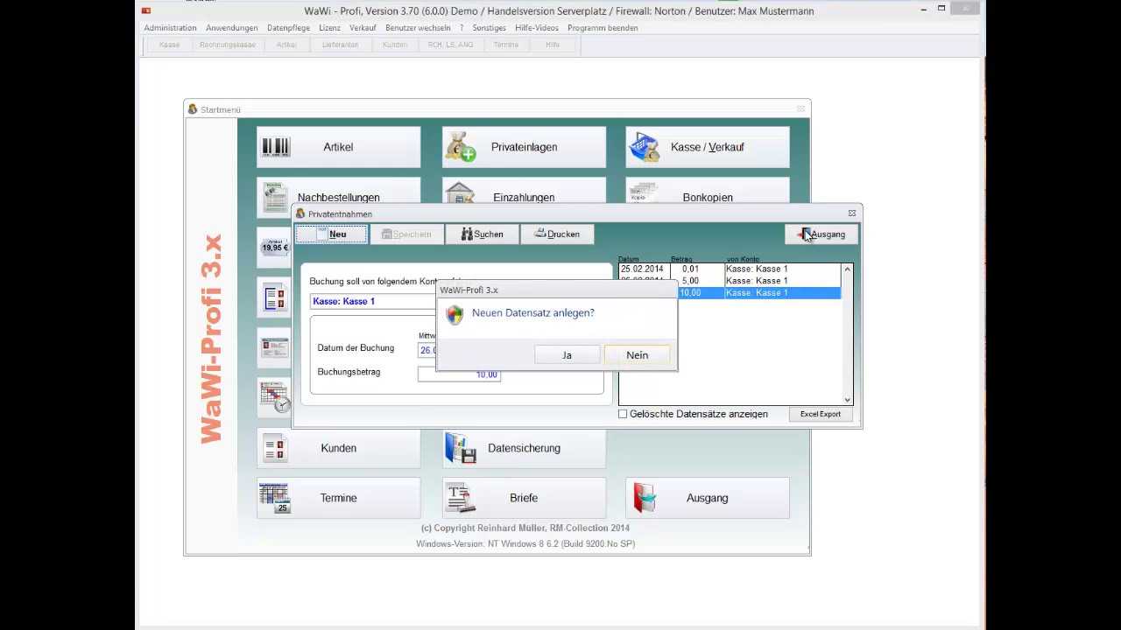
{"action": "key", "text": "Left"}
{"action": "key", "text": "Return"}
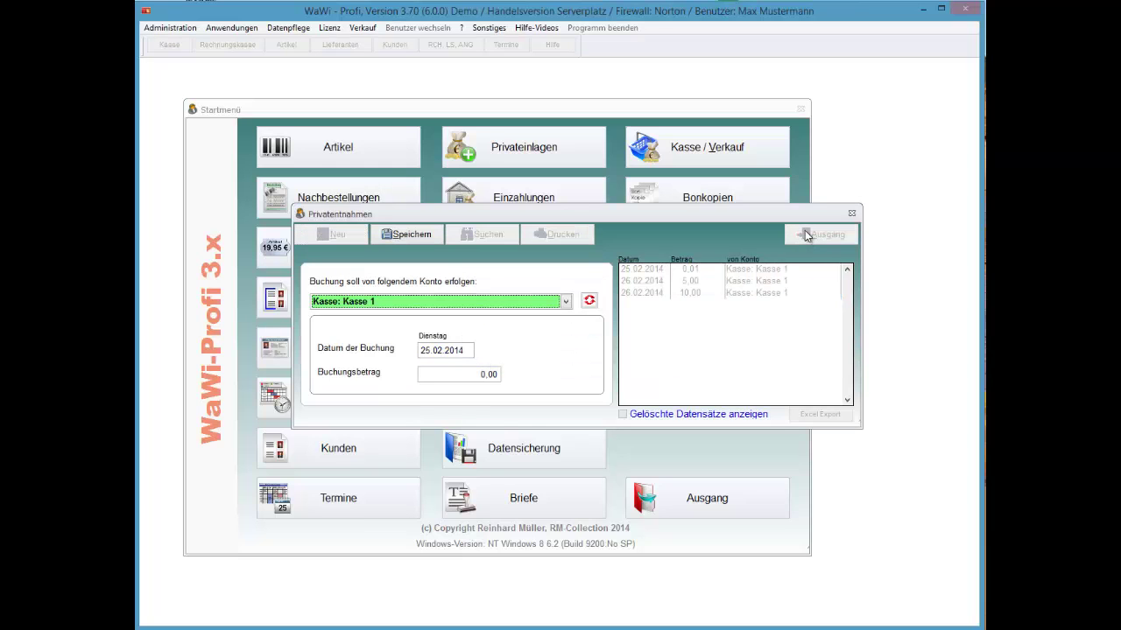
{"action": "key", "text": "alt+Down"}
{"action": "key", "text": "Down"}
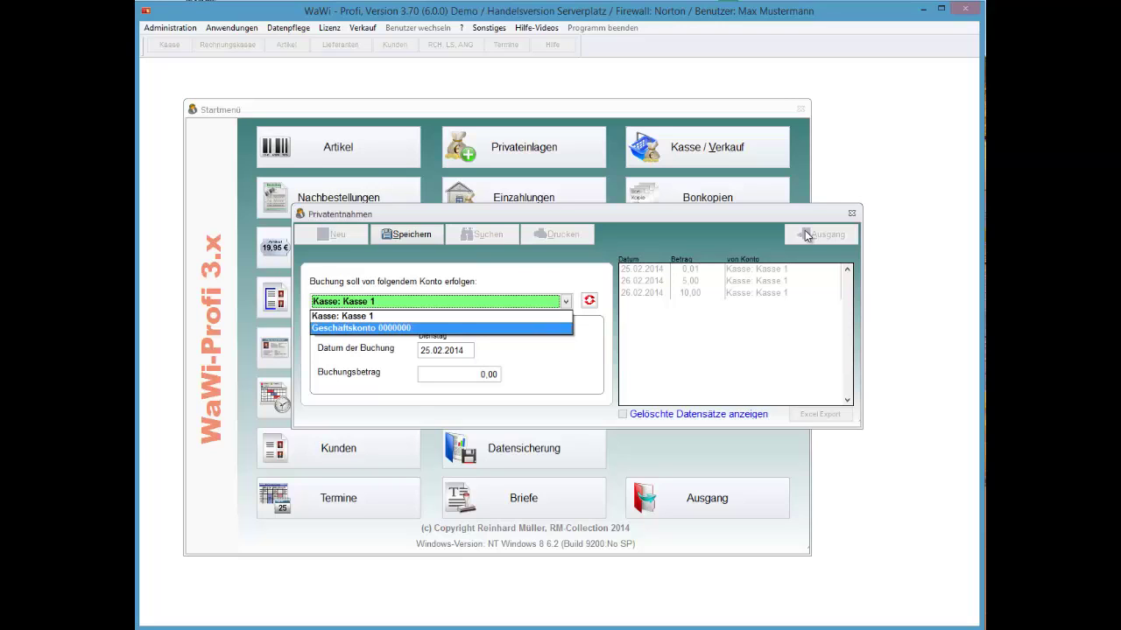
{"action": "key", "text": "Return"}
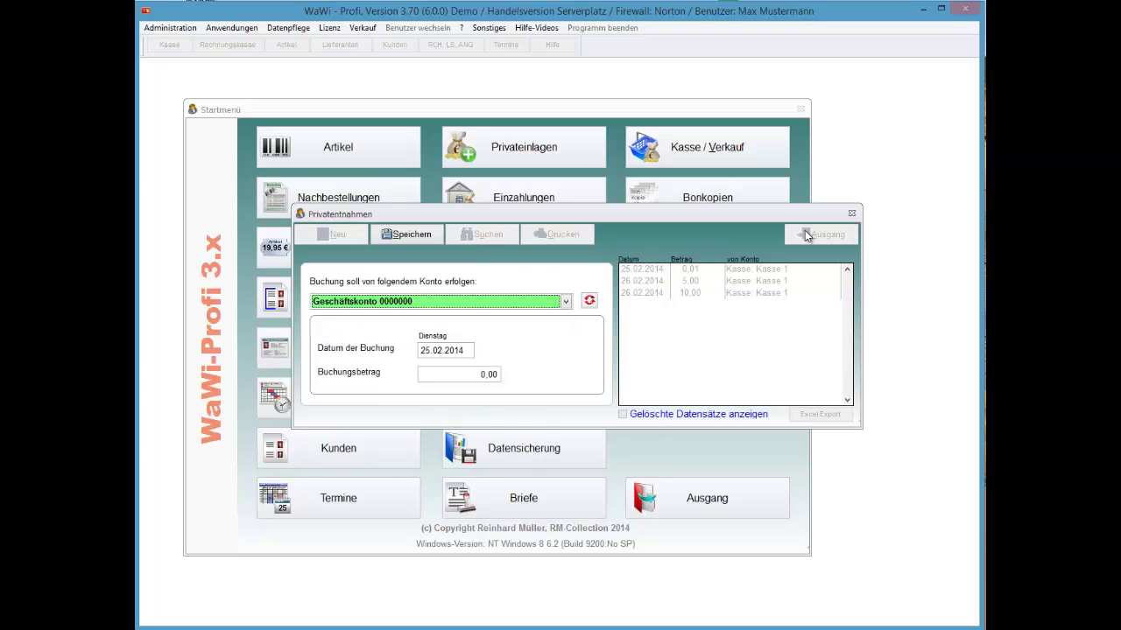
{"action": "key", "text": "Tab"}
{"action": "type", "text": "3"}
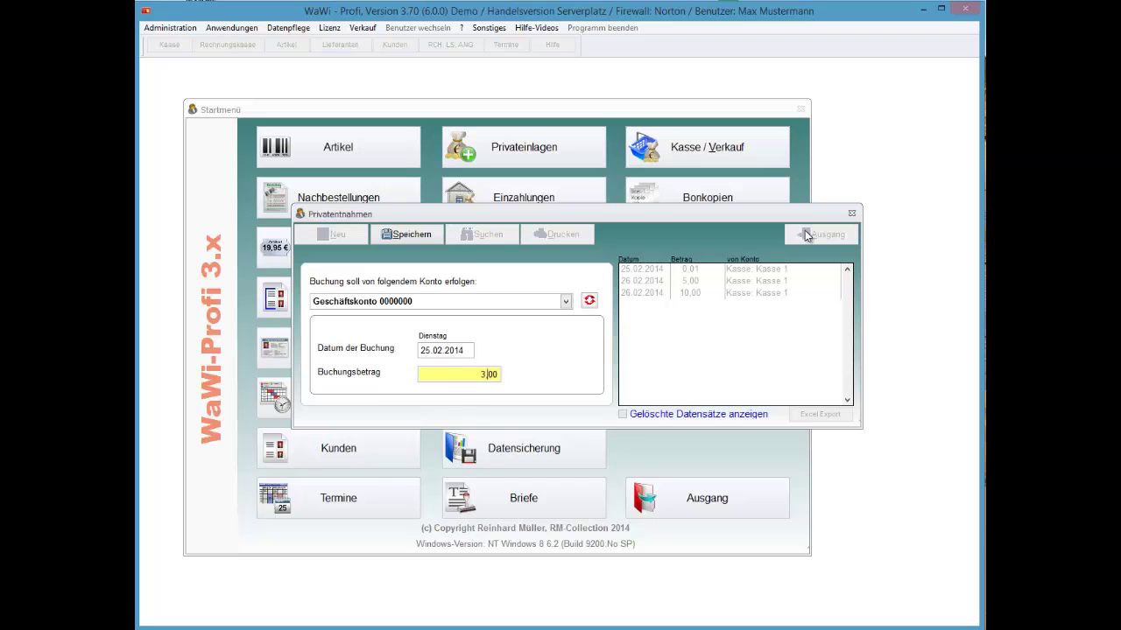
{"action": "type", "text": ",99"}
{"action": "key", "text": "Tab"}
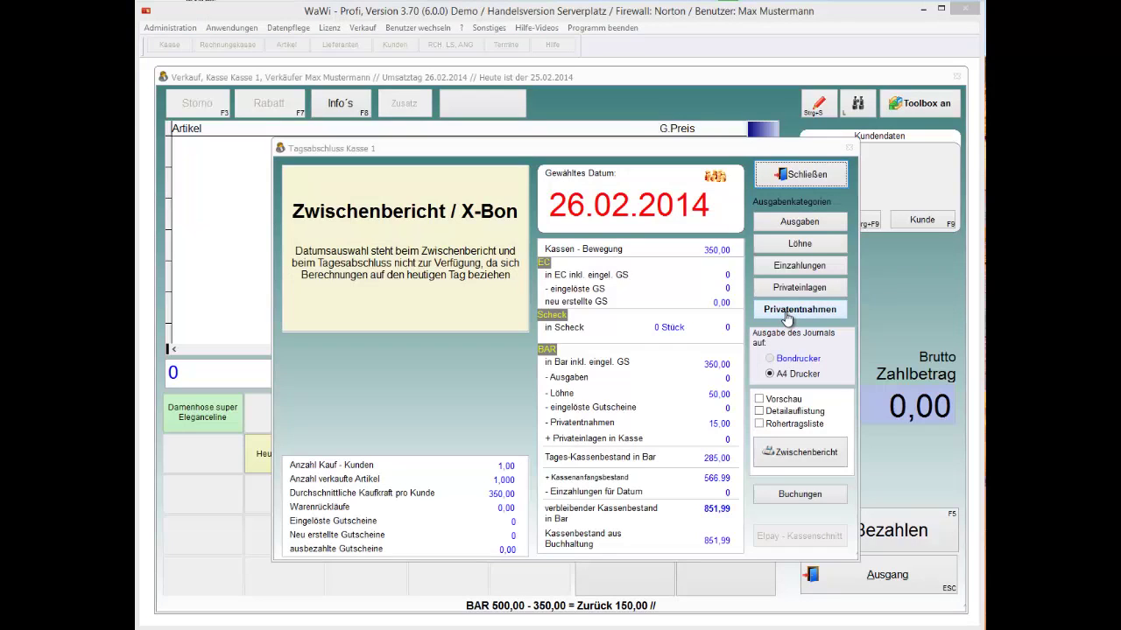
- Bring up the private withdrawals from the interim report of Kasse 1
{"action": "left_click", "coordinate": [786, 315]}
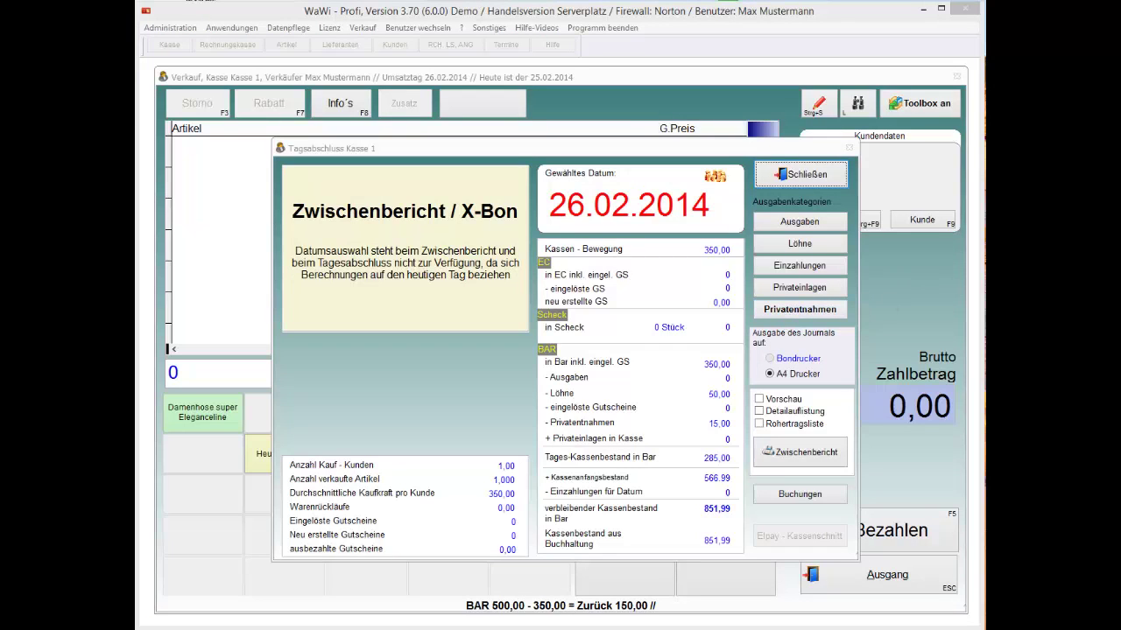